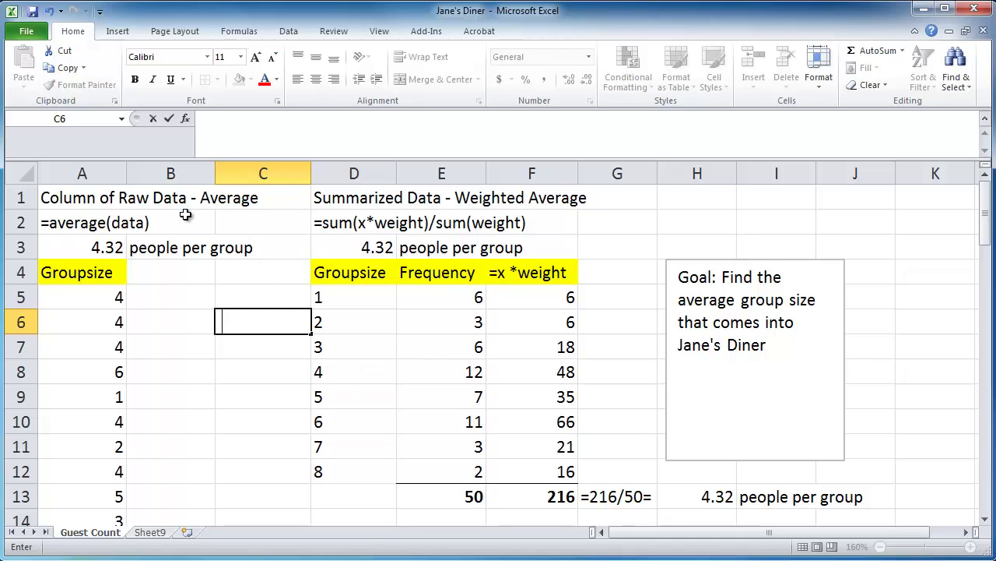
Step: Highlight the raw-data and weighted average headings and both 4.32 results in row 3
{"action": "left_click_drag", "start_coordinate": [67, 196], "coordinate": [243, 198]}
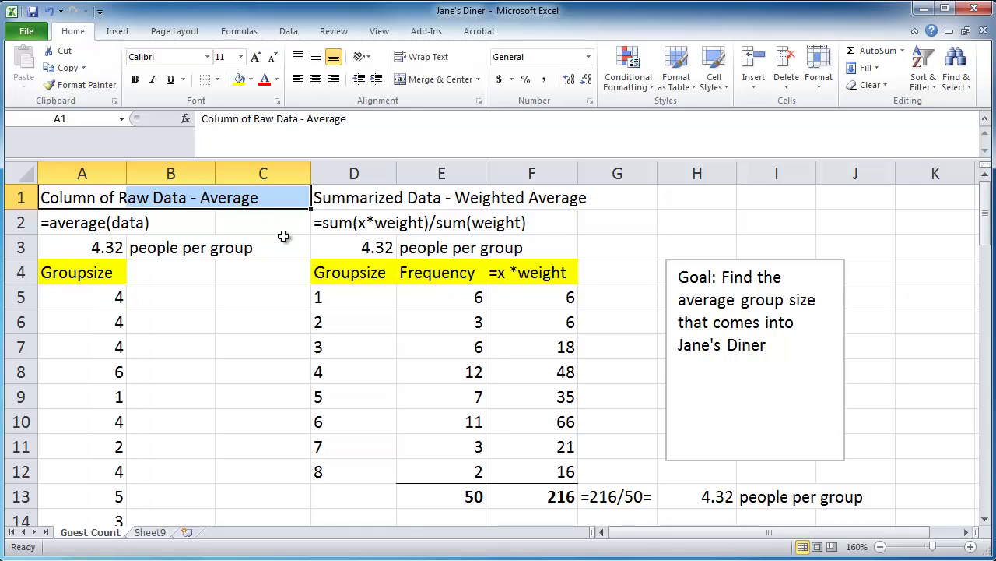
{"action": "left_click_drag", "start_coordinate": [357, 200], "coordinate": [598, 199]}
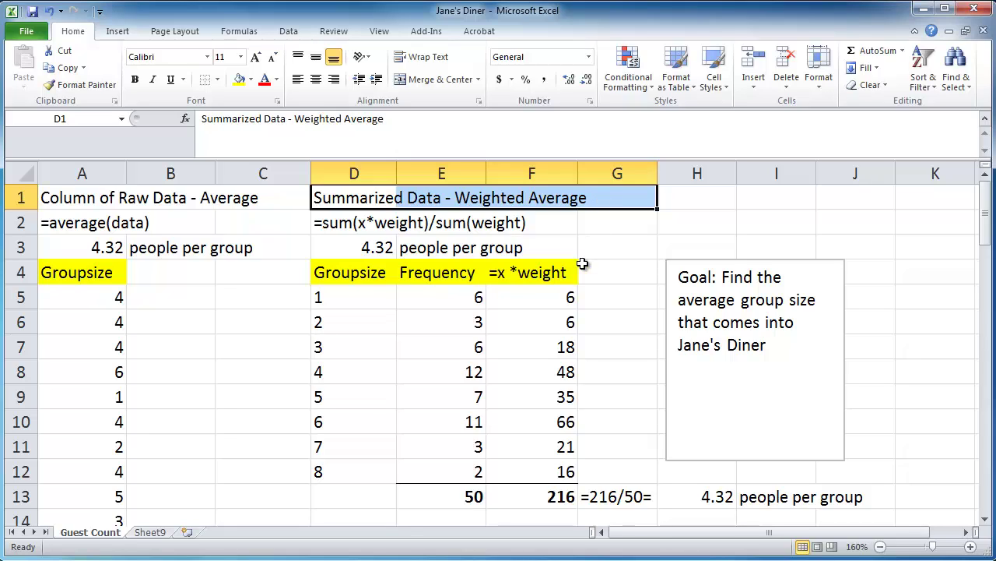
{"action": "left_click", "coordinate": [234, 368]}
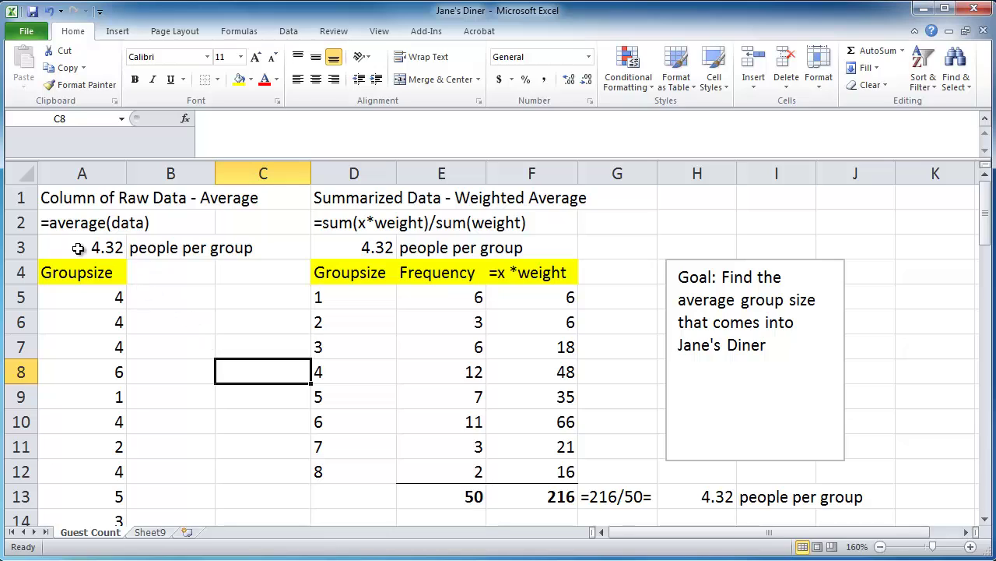
{"action": "left_click_drag", "start_coordinate": [78, 249], "coordinate": [522, 249]}
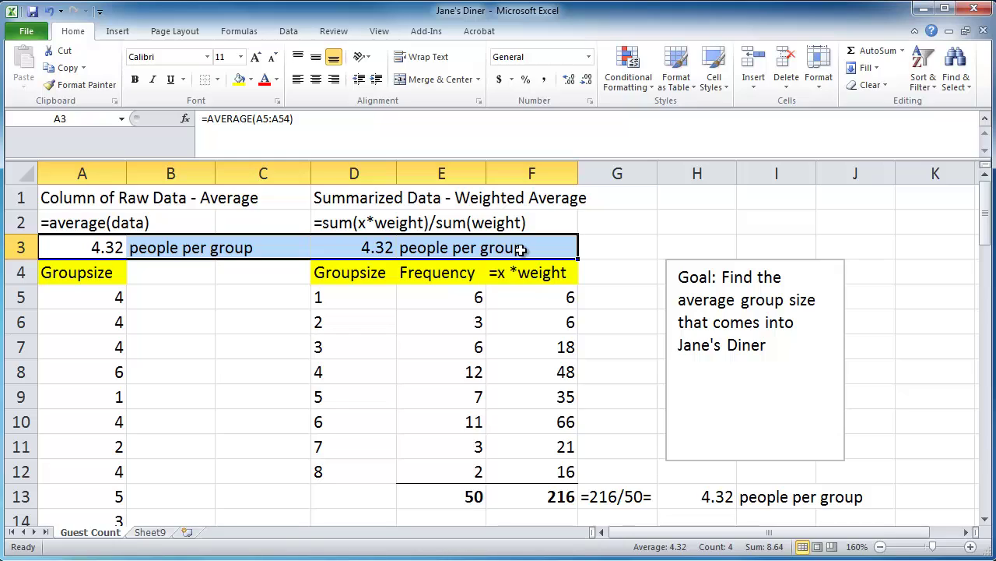
{"action": "left_click", "coordinate": [262, 346]}
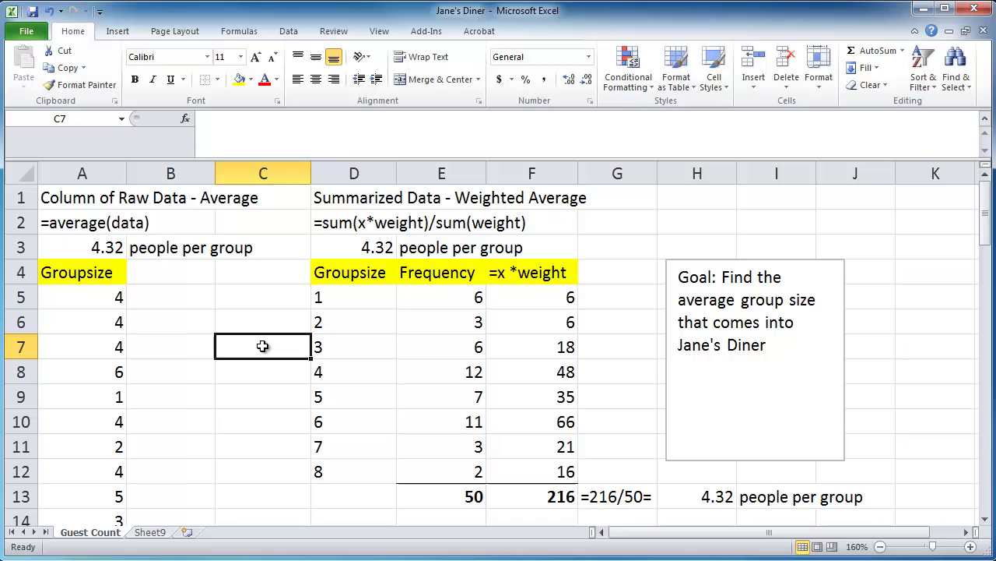
Step: Highlight the summary table's Groupsize values 1 to 8 and Frequency counts totalling 50
{"action": "left_click_drag", "start_coordinate": [335, 275], "coordinate": [419, 460]}
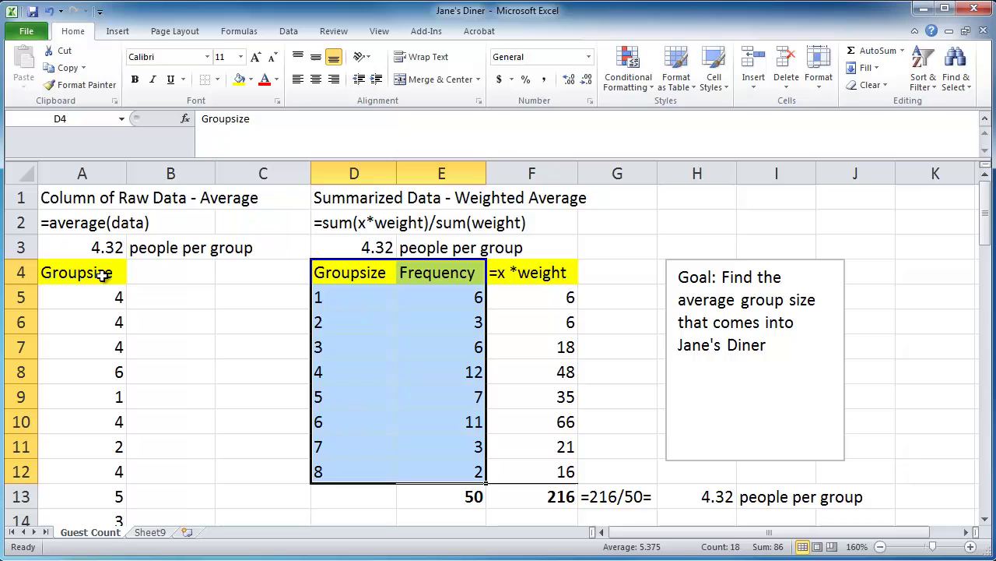
{"action": "left_click_drag", "start_coordinate": [358, 294], "coordinate": [360, 465]}
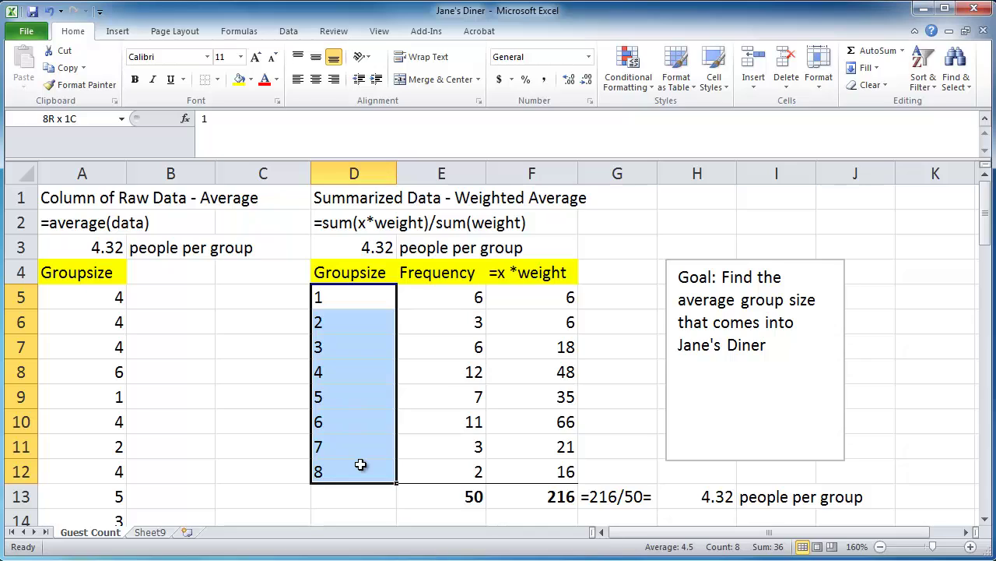
{"action": "left_click_drag", "start_coordinate": [360, 465], "coordinate": [360, 465]}
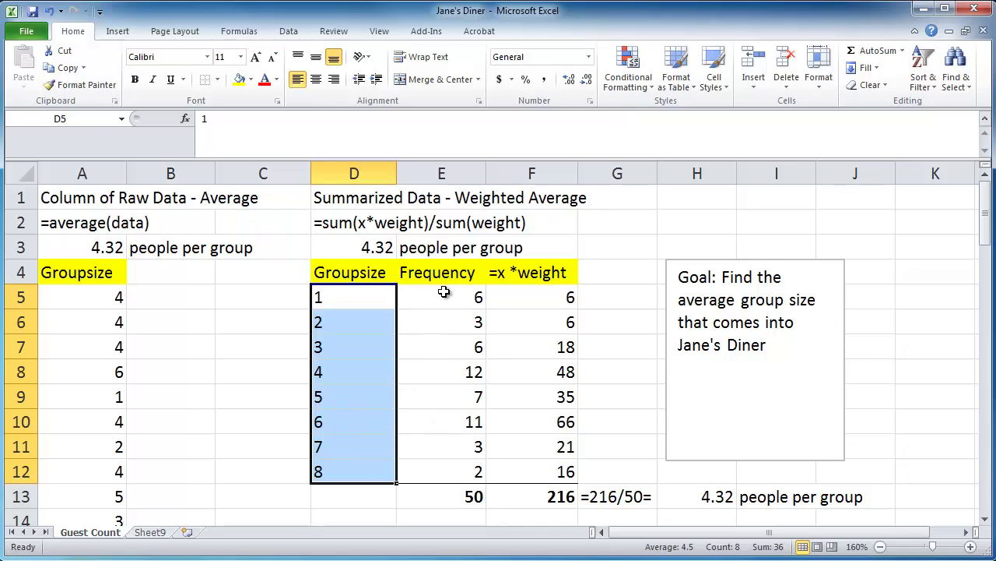
{"action": "left_click_drag", "start_coordinate": [444, 292], "coordinate": [445, 463]}
{"action": "left_click", "coordinate": [265, 337]}
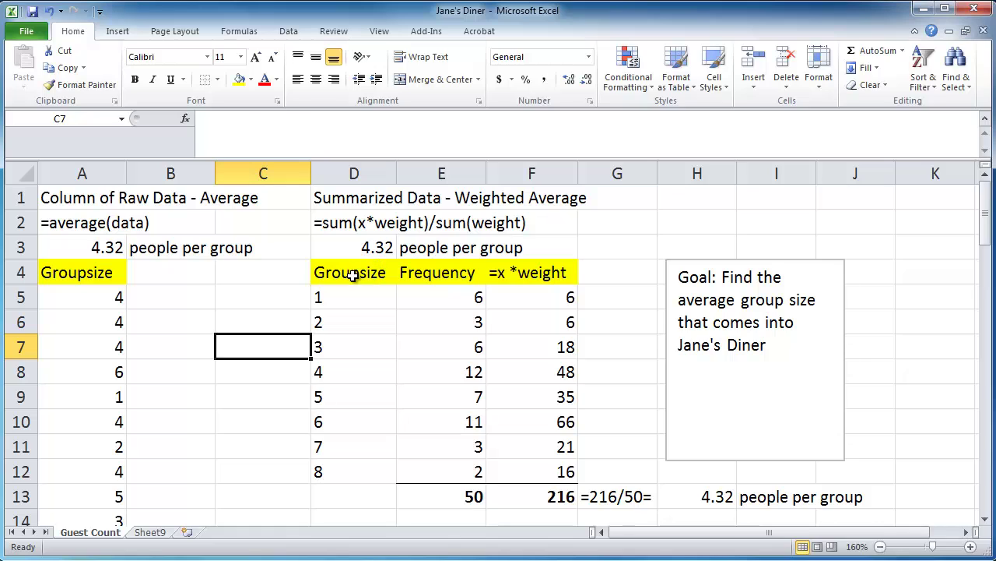
{"action": "left_click_drag", "start_coordinate": [353, 274], "coordinate": [355, 464]}
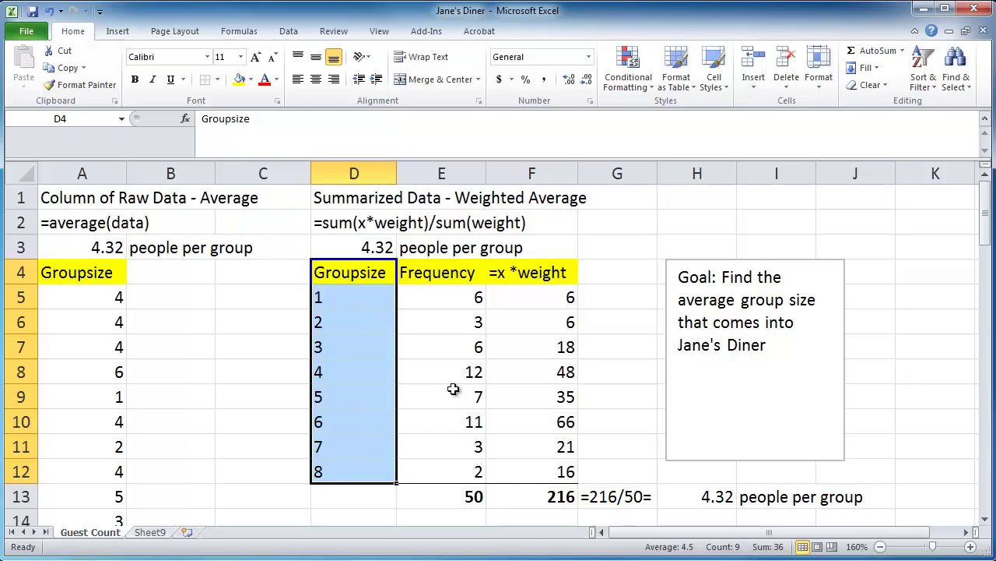
{"action": "left_click_drag", "start_coordinate": [464, 303], "coordinate": [457, 467]}
{"action": "left_click", "coordinate": [259, 413]}
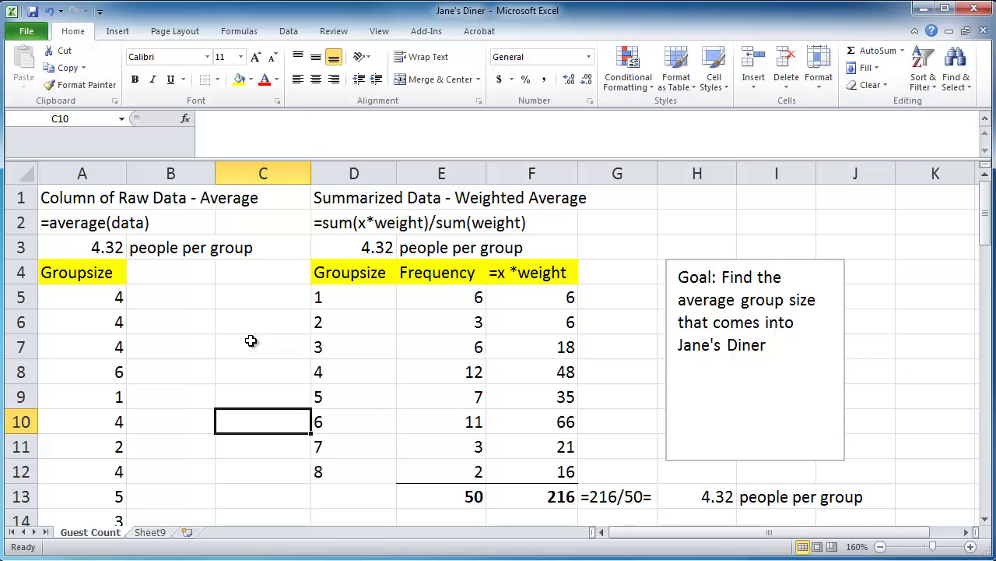
Step: Delete the 4.32 averages in A3 and D3
{"action": "left_click", "coordinate": [98, 248]}
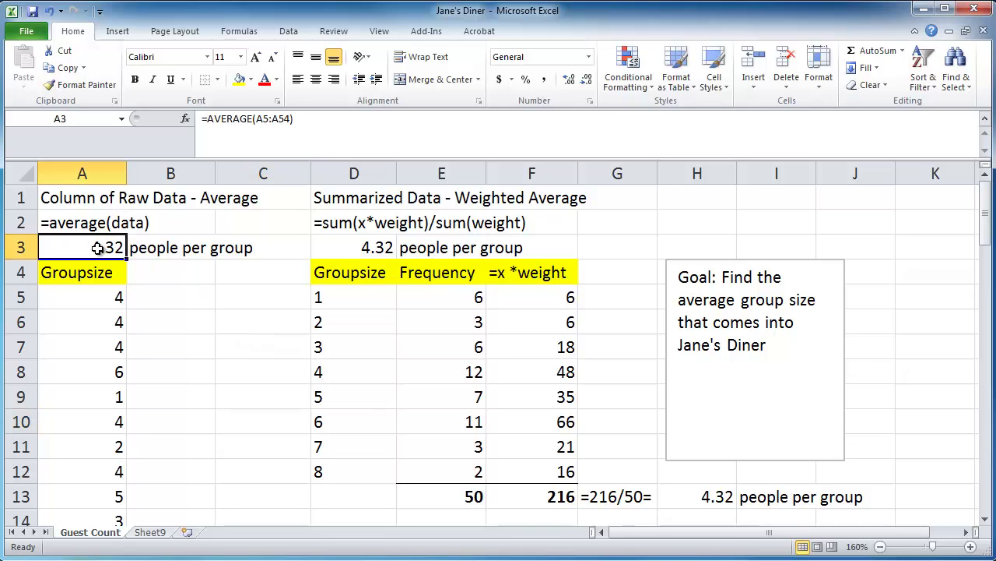
{"action": "key", "text": "Delete"}
{"action": "left_click", "coordinate": [362, 248]}
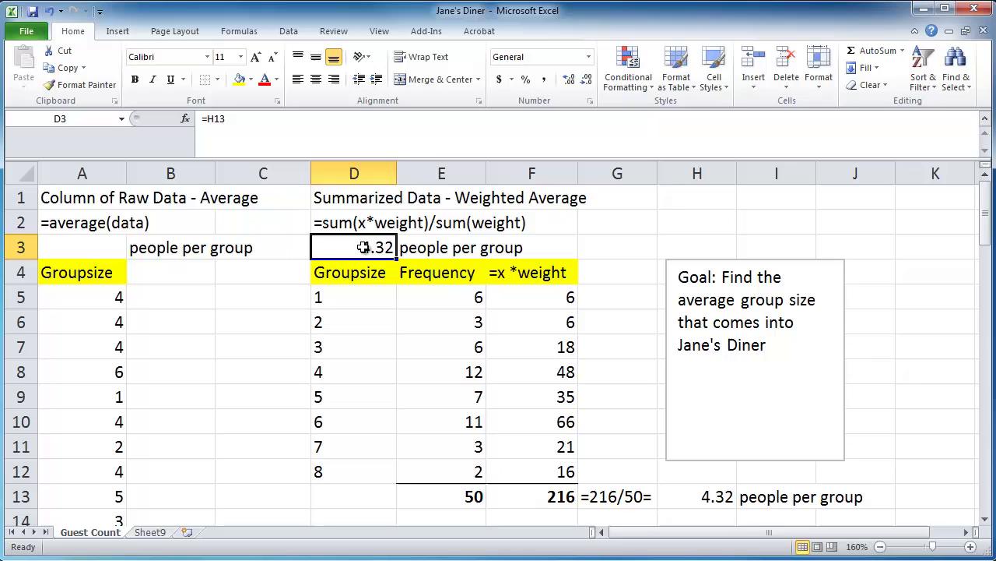
{"action": "key", "text": "Delete"}
Step: Delete the x*weight products and their total, the Frequency total 50 and the H13 result
{"action": "left_click_drag", "start_coordinate": [537, 296], "coordinate": [545, 498]}
{"action": "key", "text": "Delete"}
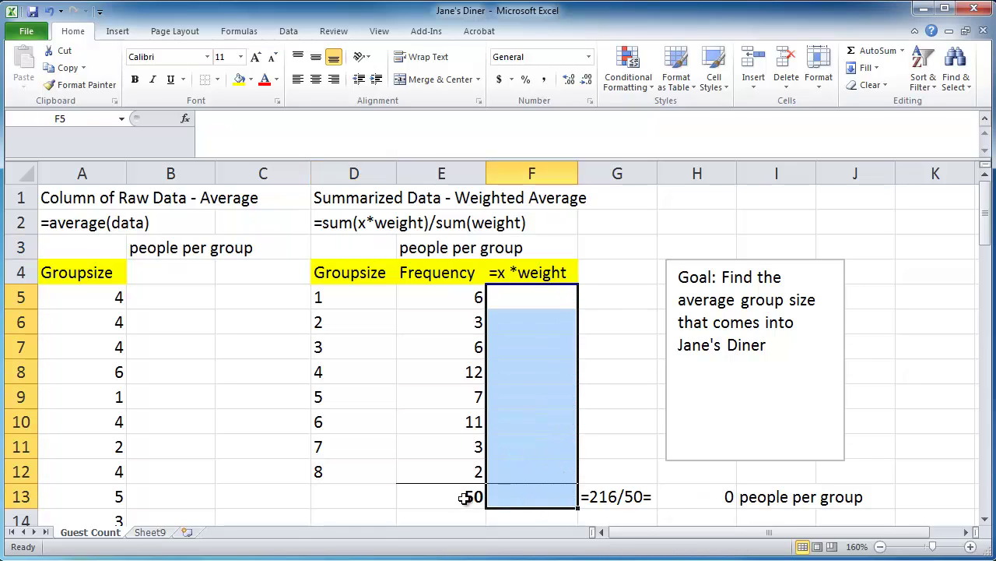
{"action": "left_click", "coordinate": [463, 496]}
{"action": "key", "text": "Delete"}
{"action": "left_click", "coordinate": [697, 496]}
{"action": "key", "text": "Delete"}
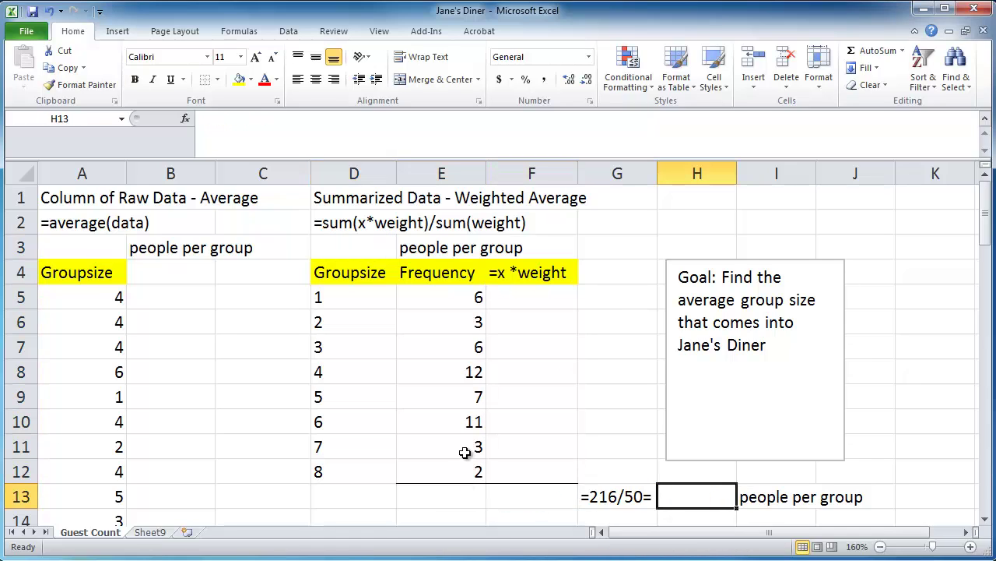
{"action": "left_click", "coordinate": [249, 402]}
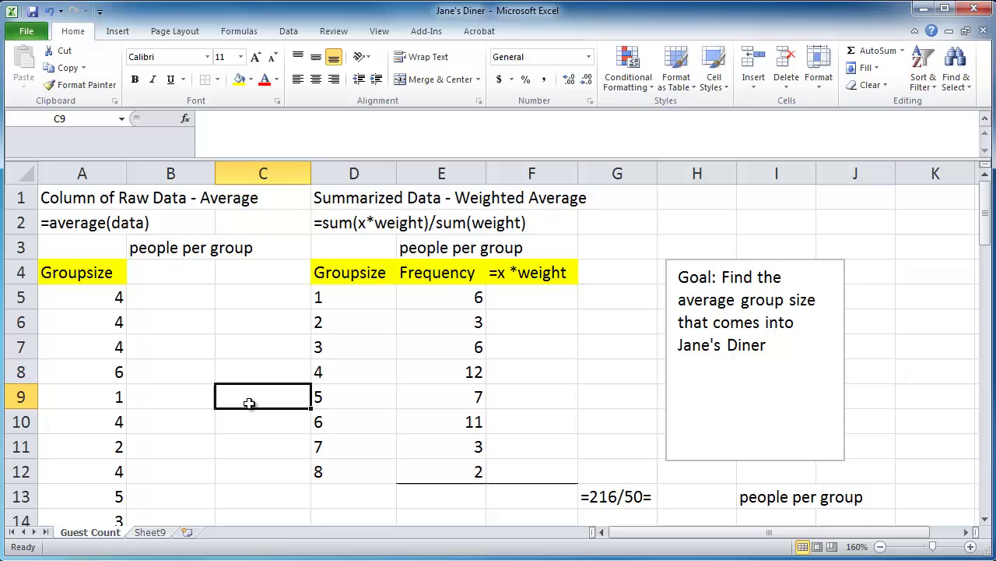
Step: Enter =average(A5:A57) in A3 to average the raw group sizes, showing 4.32
{"action": "left_click", "coordinate": [82, 247]}
{"action": "type", "text": "=average("}
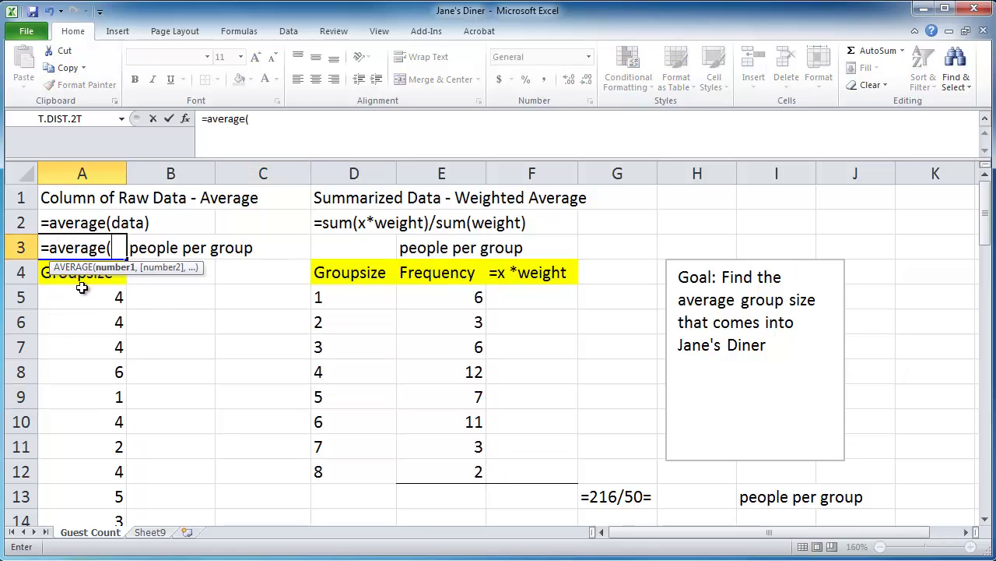
{"action": "left_click_drag", "start_coordinate": [82, 299], "coordinate": [86, 300]}
{"action": "key", "text": "Escape"}
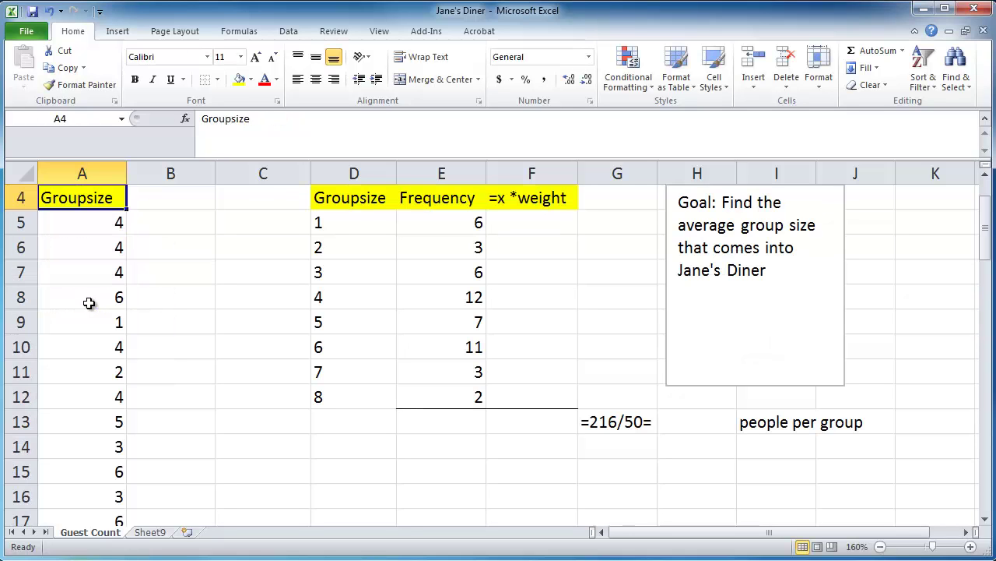
{"action": "scroll", "coordinate": [89, 303], "scroll_direction": "up", "scroll_amount": 1}
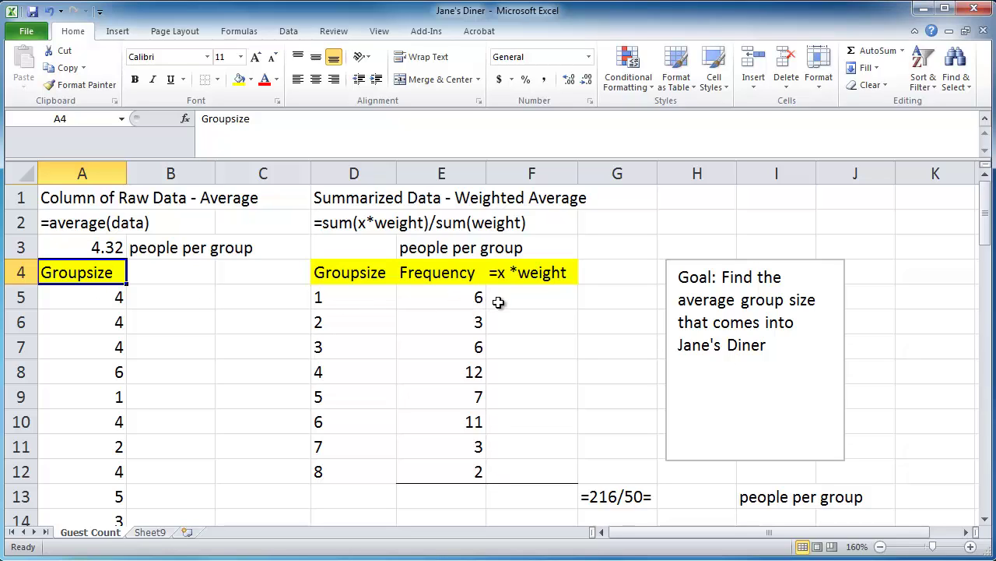
Step: Enter =D5*E5 in F5 to multiply the first group size by its frequency
{"action": "left_click_drag", "start_coordinate": [377, 299], "coordinate": [362, 399]}
{"action": "left_click_drag", "start_coordinate": [362, 440], "coordinate": [378, 460]}
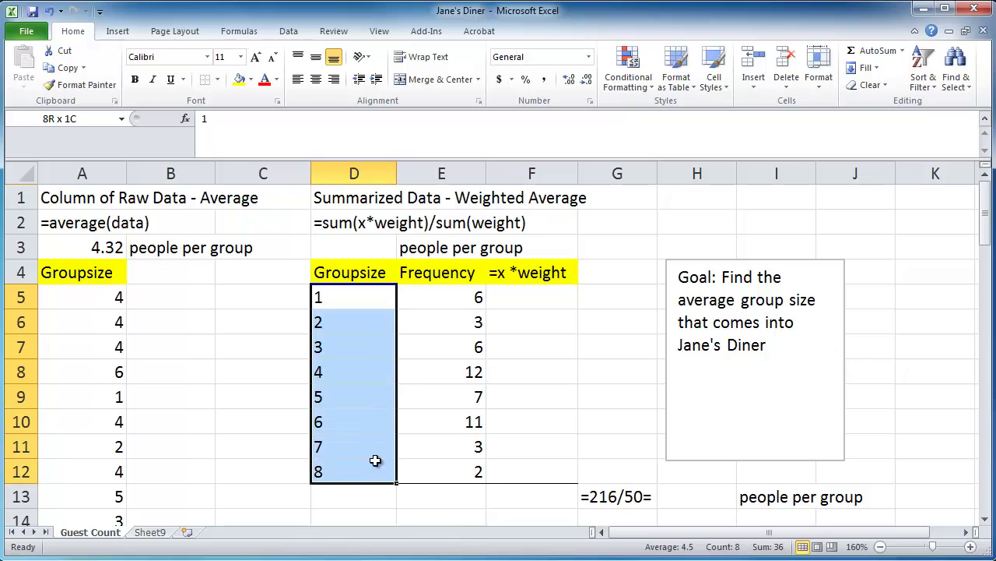
{"action": "left_click_drag", "start_coordinate": [456, 296], "coordinate": [462, 460]}
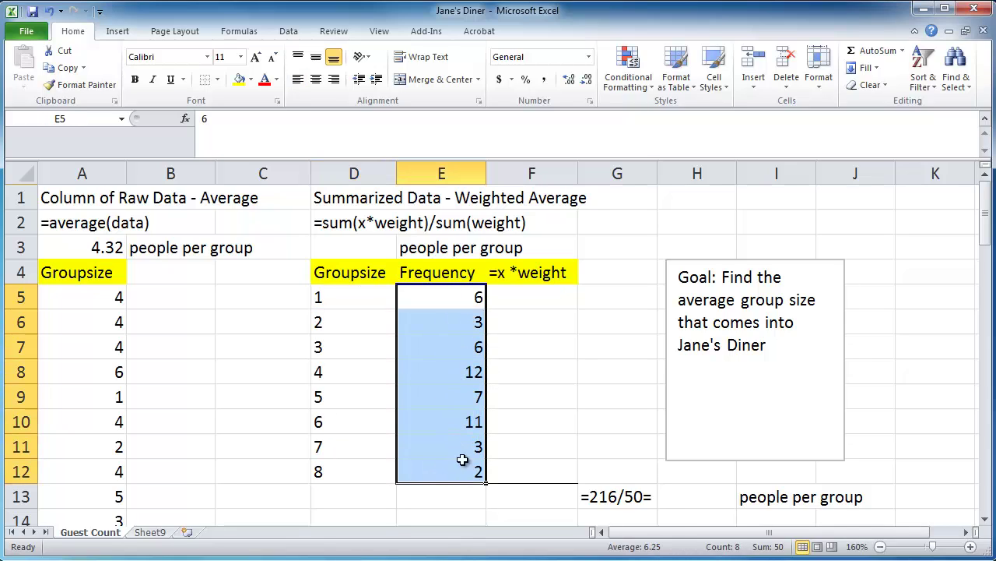
{"action": "left_click", "coordinate": [537, 292]}
{"action": "type", "text": "="}
{"action": "key", "text": "Left"}
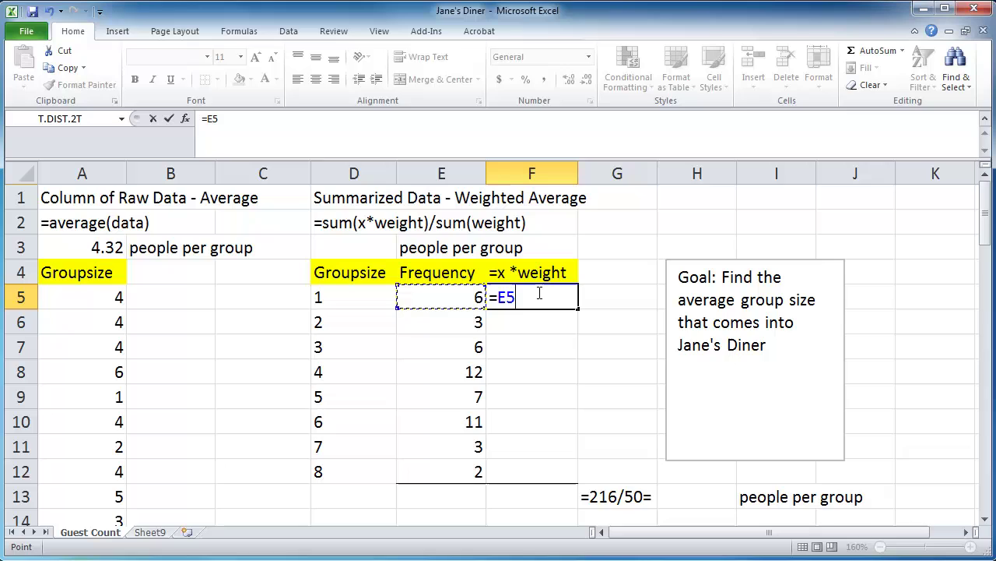
{"action": "key", "text": "Left"}
{"action": "type", "text": "*"}
{"action": "key", "text": "Left"}
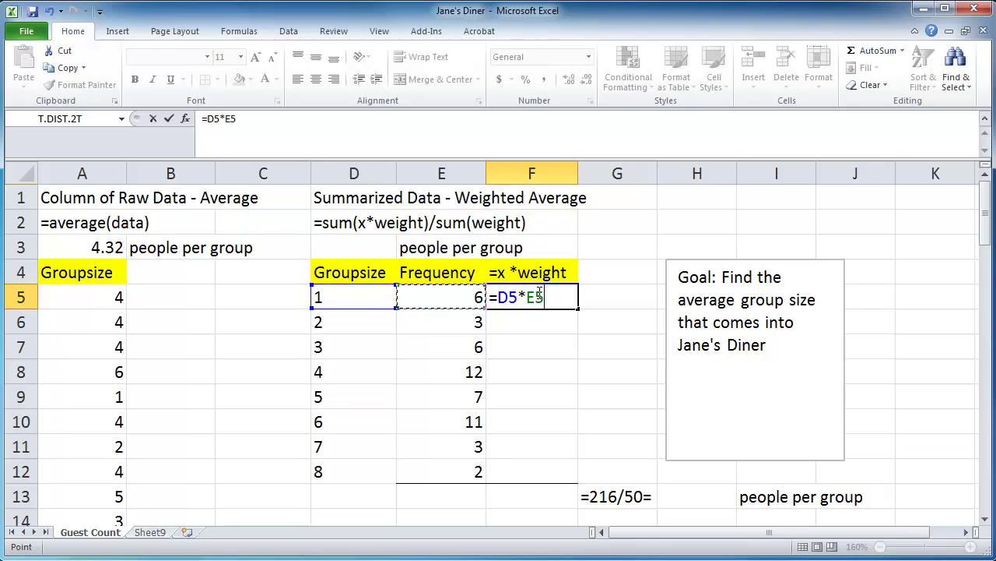
{"action": "key", "text": "Return"}
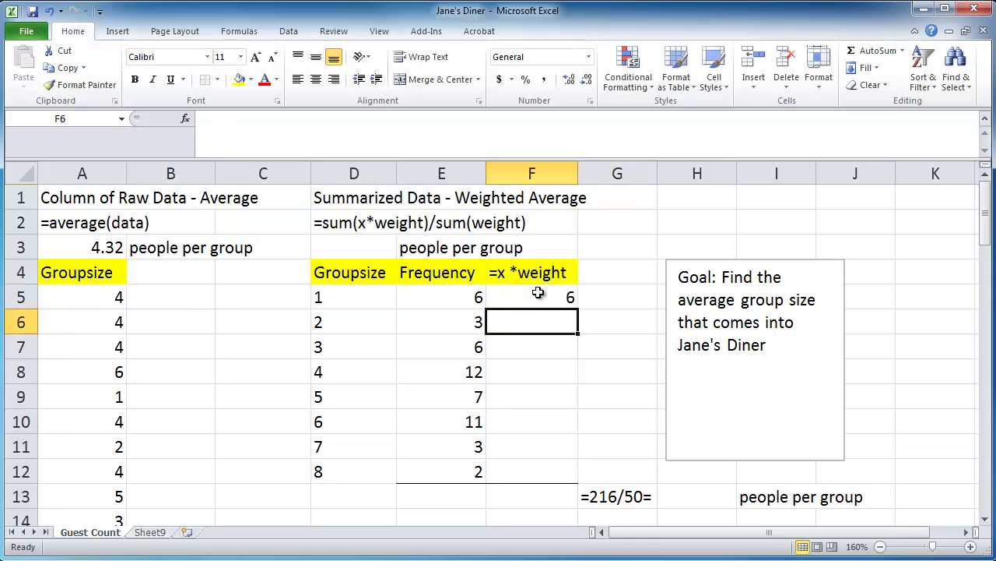
Step: Enter =D6*E6 in F6 and fill both product formulas down to F12
{"action": "type", "text": "="}
{"action": "key", "text": "Left"}
{"action": "type", "text": "*"}
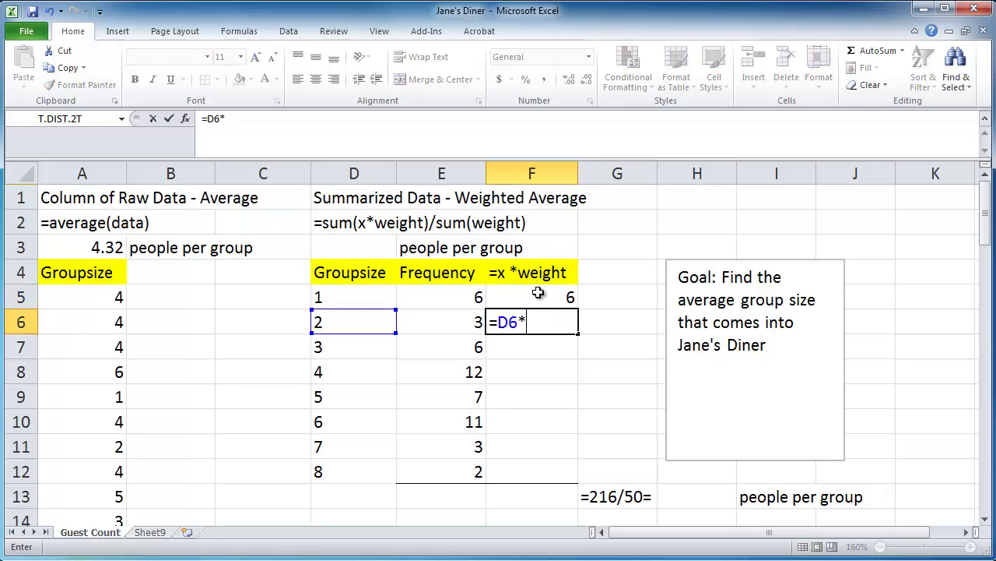
{"action": "key", "text": "Left"}
{"action": "key", "text": "Return"}
{"action": "key", "text": "Up"}
{"action": "key", "text": "Up"}
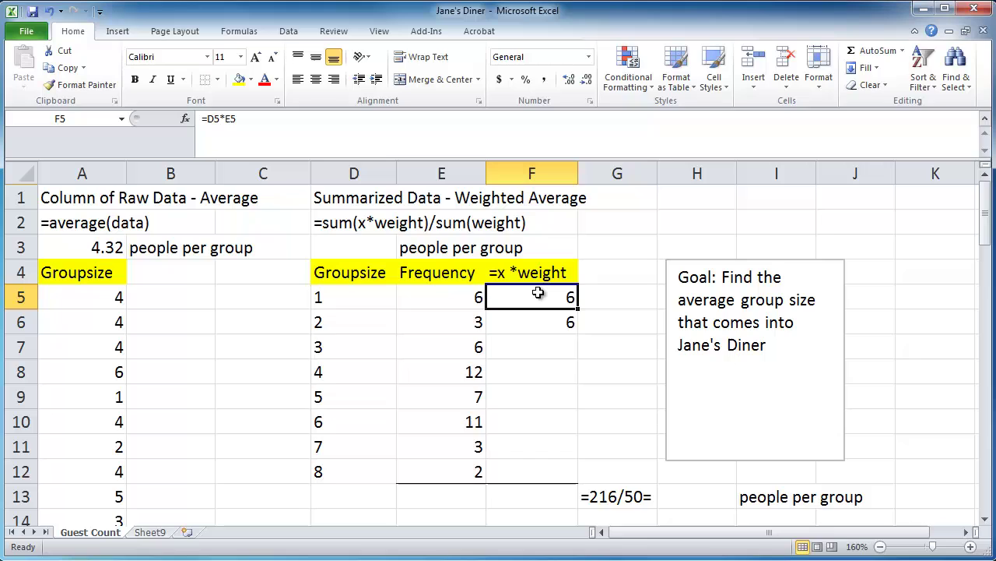
{"action": "key", "text": "shift+Down"}
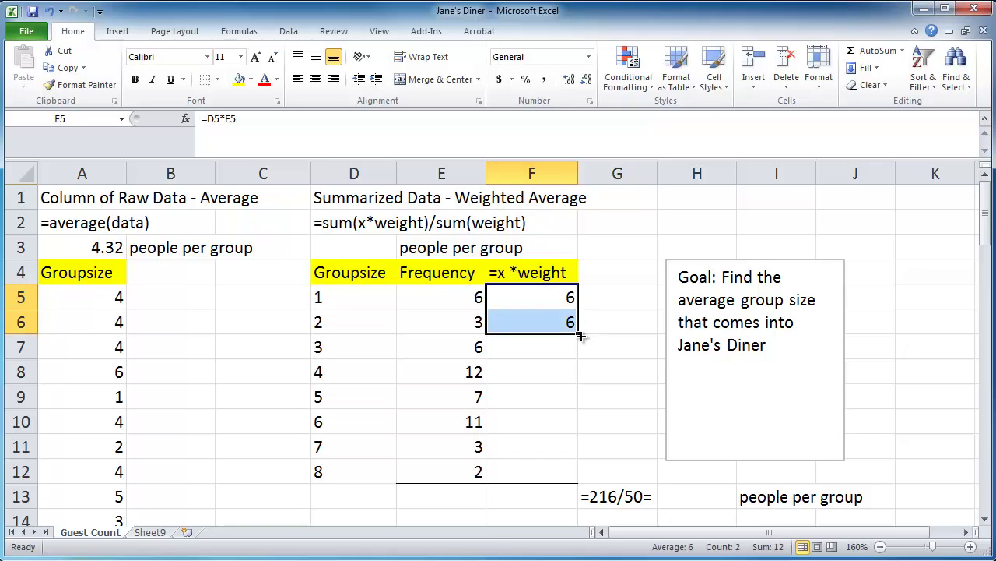
{"action": "left_click_drag", "start_coordinate": [580, 334], "coordinate": [580, 481]}
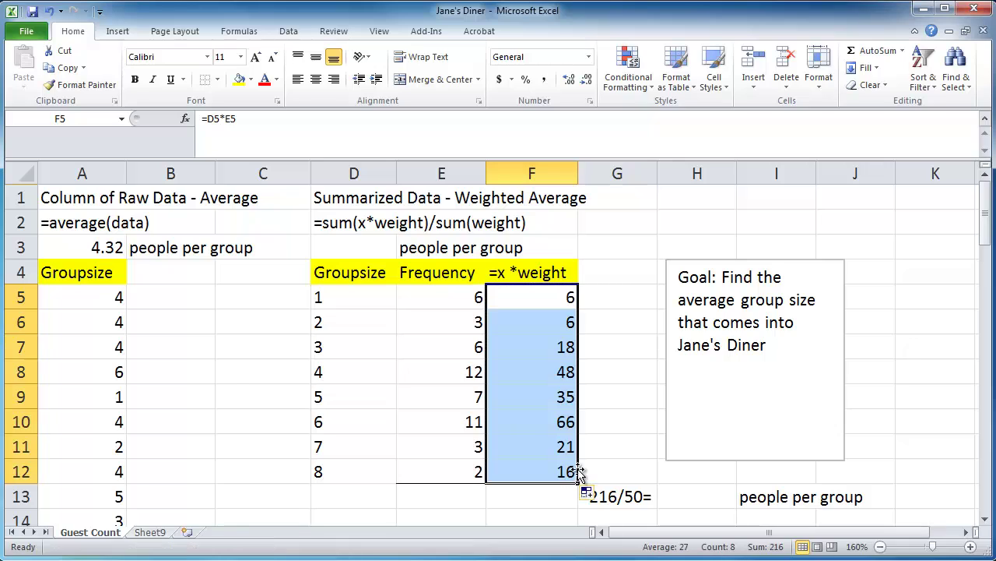
{"action": "left_click", "coordinate": [657, 406]}
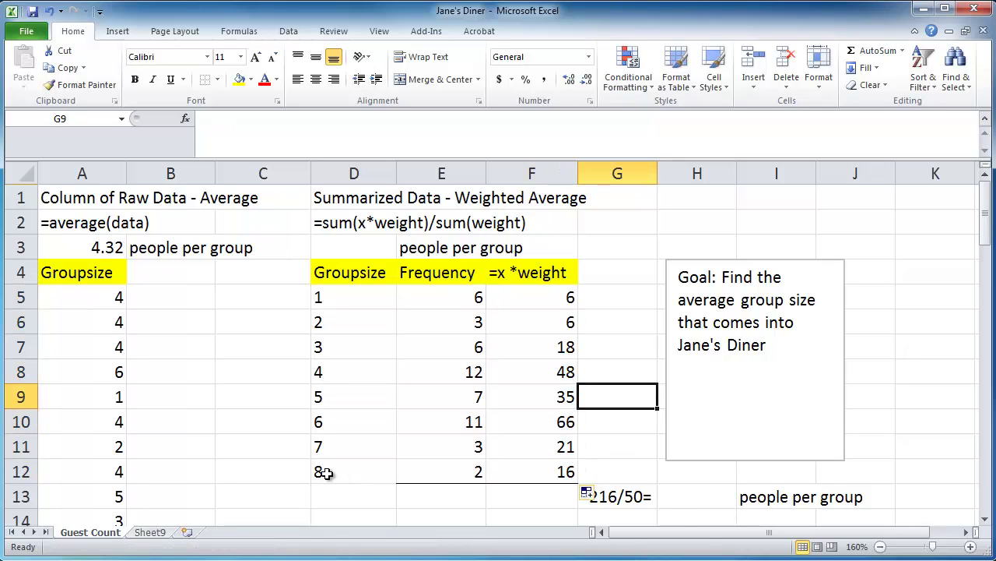
{"action": "left_click_drag", "start_coordinate": [329, 472], "coordinate": [526, 472]}
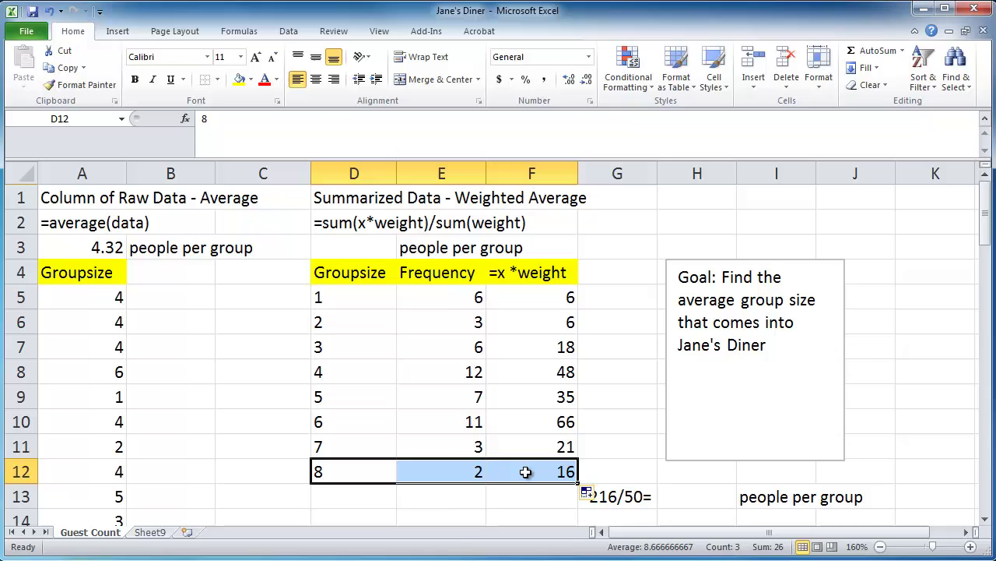
{"action": "left_click", "coordinate": [455, 497]}
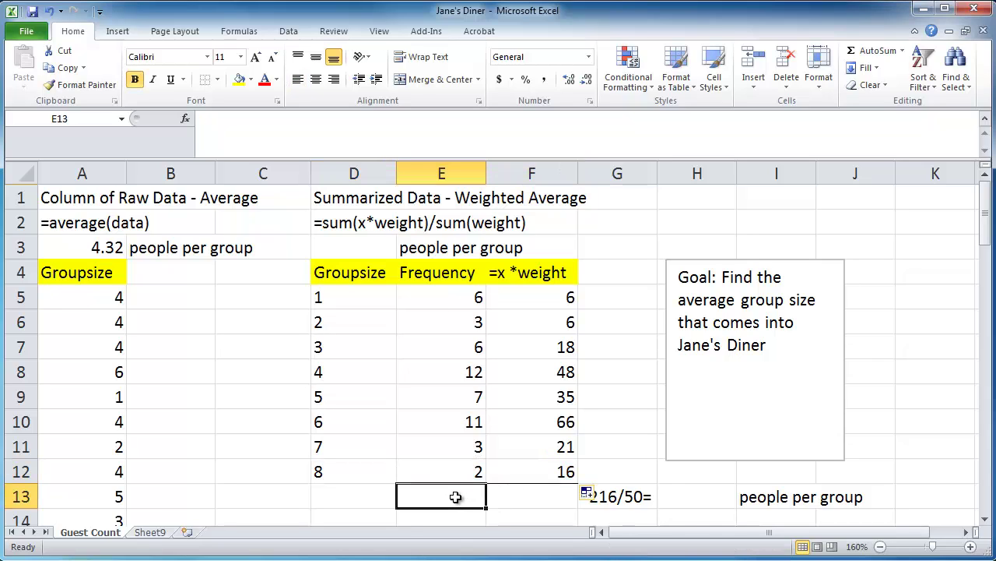
Step: Enter =sum(F5:F12) in F13 so the x*weight products total 216
{"action": "left_click", "coordinate": [347, 227]}
{"action": "left_click", "coordinate": [502, 229], "text": "shift"}
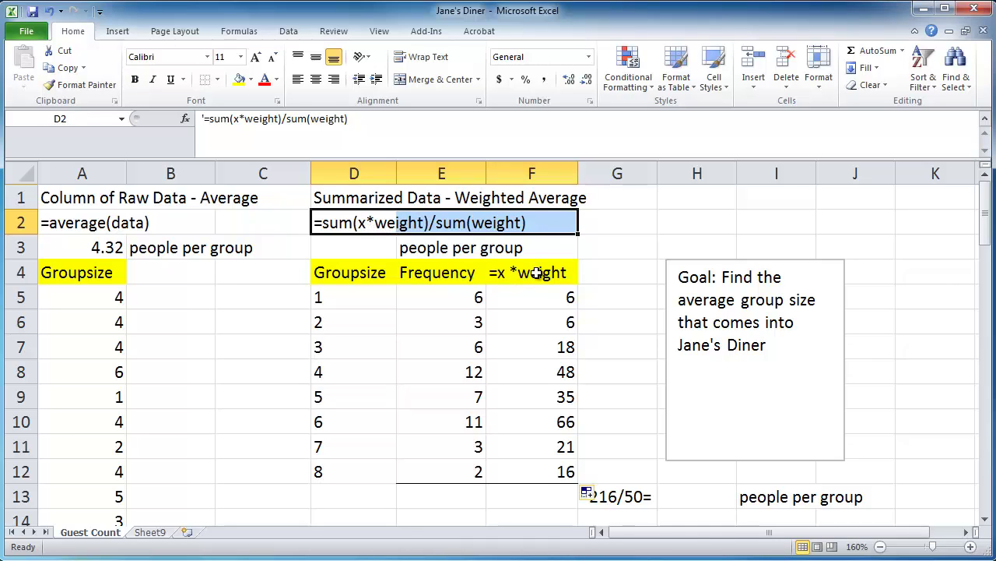
{"action": "left_click_drag", "start_coordinate": [536, 273], "coordinate": [538, 495]}
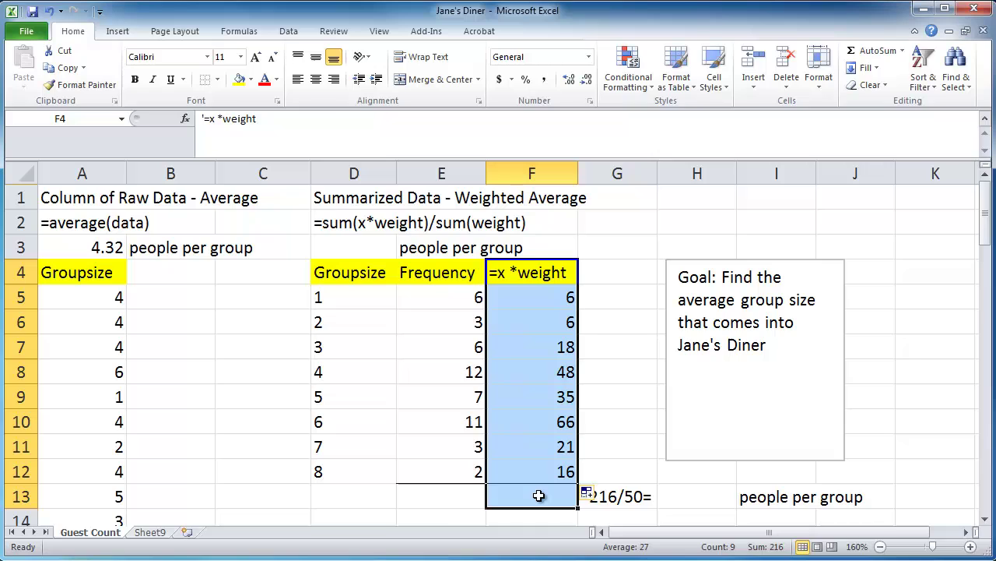
{"action": "left_click", "coordinate": [538, 496]}
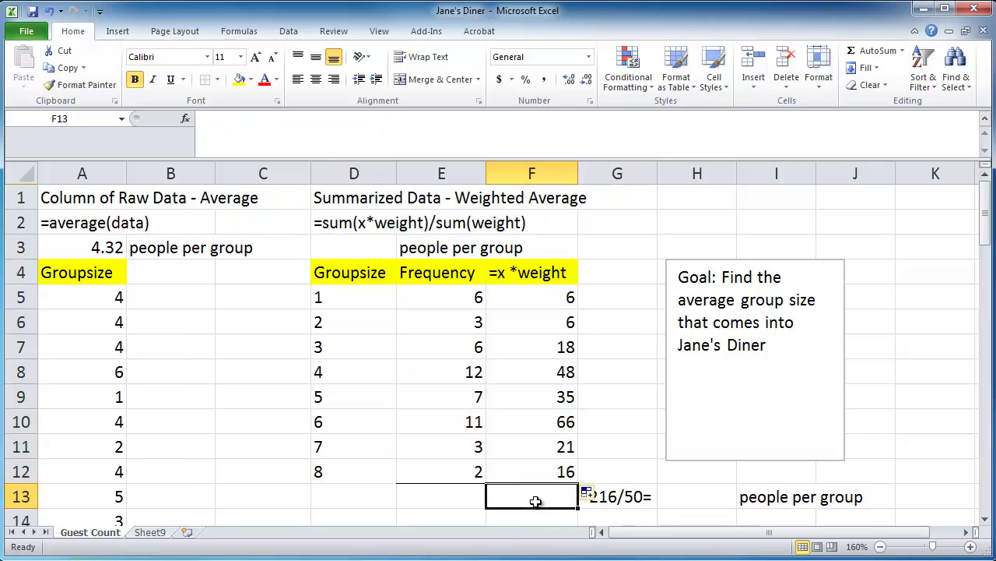
{"action": "type", "text": "=sum("}
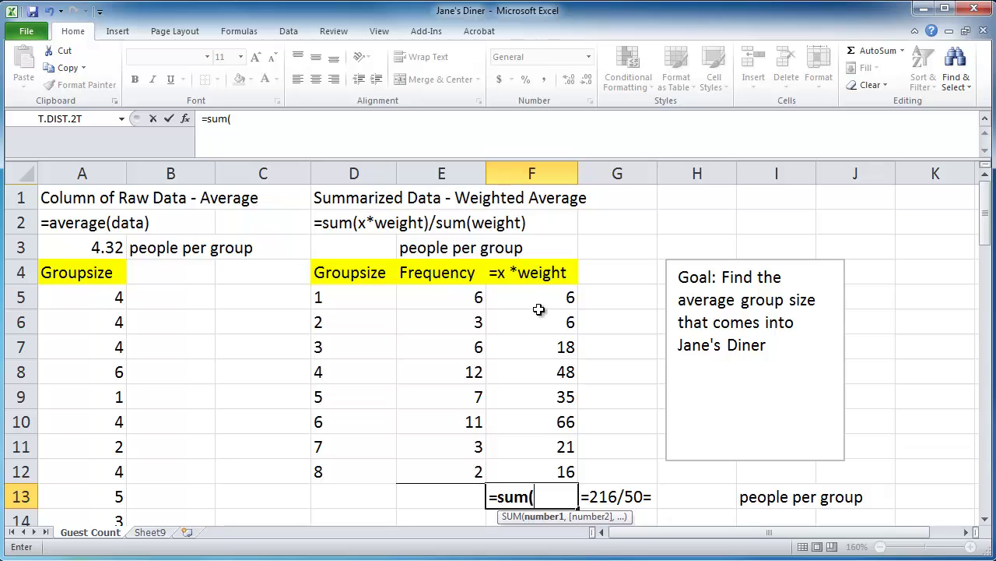
{"action": "left_click_drag", "start_coordinate": [538, 309], "coordinate": [529, 468]}
{"action": "key", "text": "Return"}
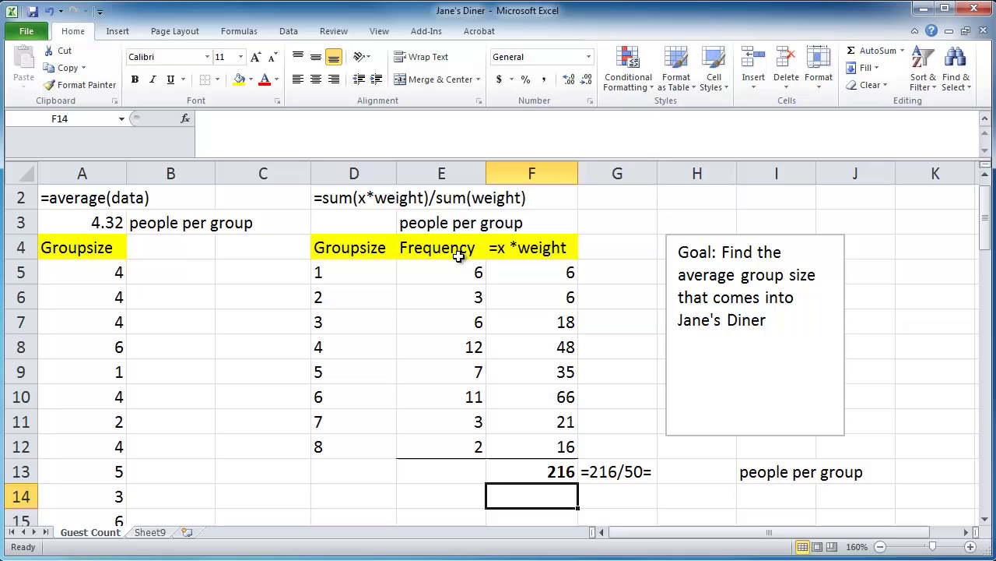
Step: Enter =sum(E5:E12) in E13 to total the frequencies to 50
{"action": "left_click_drag", "start_coordinate": [377, 266], "coordinate": [374, 438]}
{"action": "left_click_drag", "start_coordinate": [454, 264], "coordinate": [456, 443]}
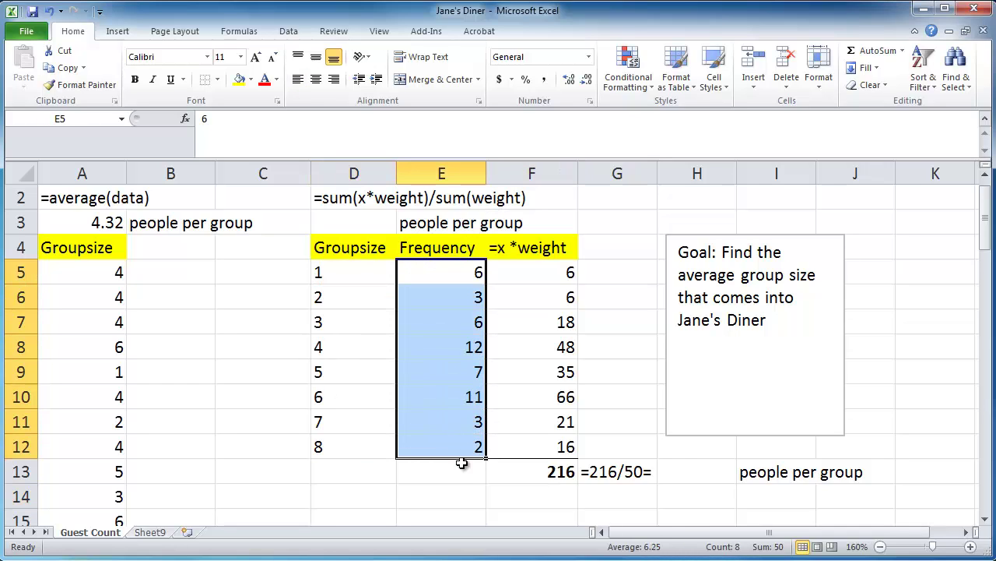
{"action": "left_click", "coordinate": [464, 469]}
{"action": "type", "text": "="}
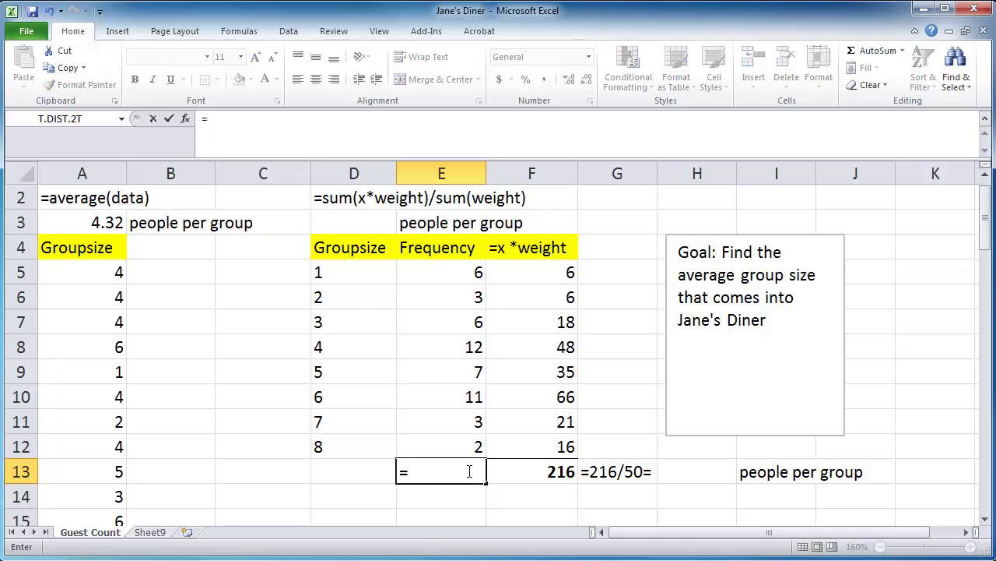
{"action": "type", "text": "sum("}
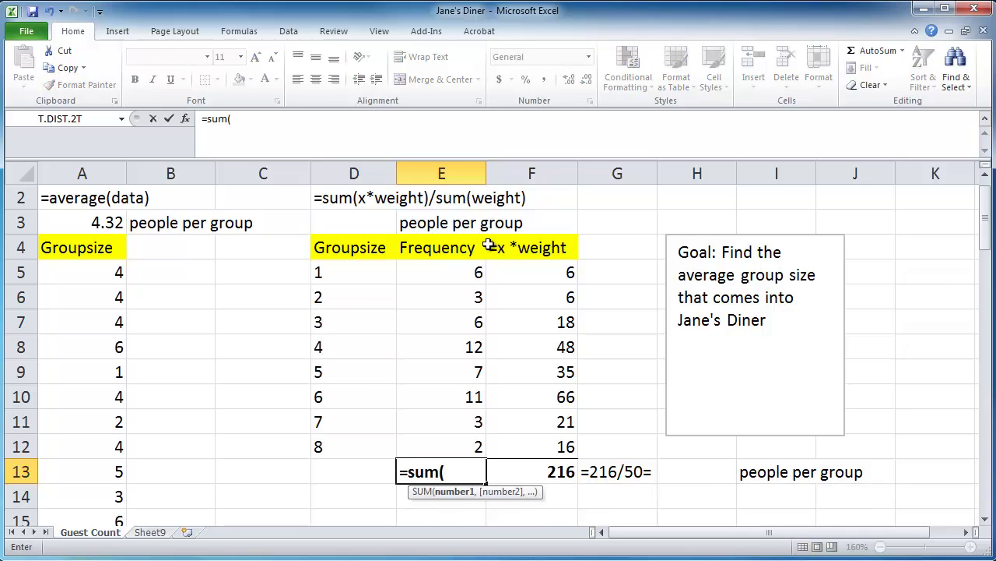
{"action": "left_click", "coordinate": [446, 280]}
{"action": "left_click_drag", "start_coordinate": [446, 282], "coordinate": [463, 441]}
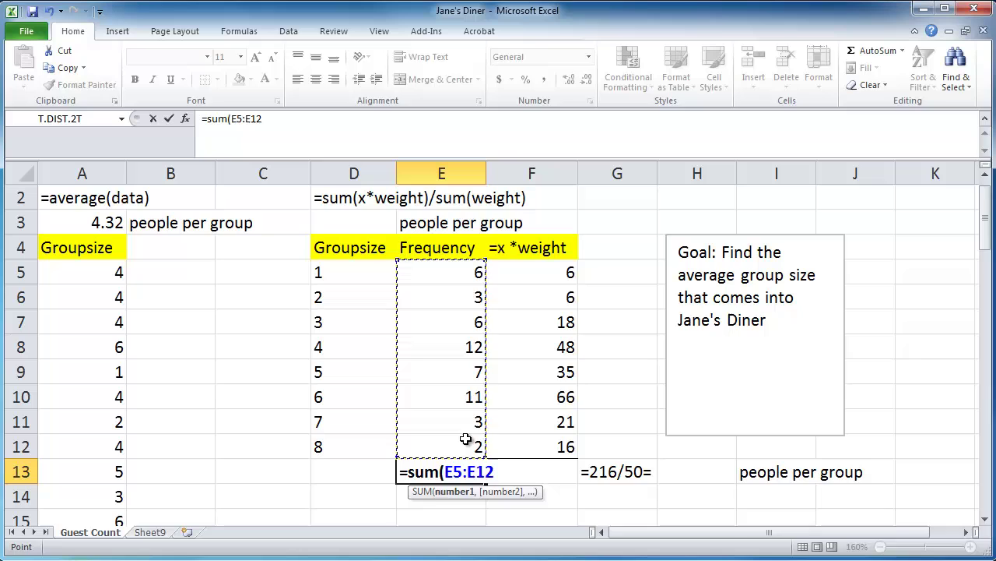
{"action": "type", "text": ")"}
{"action": "key", "text": "Return"}
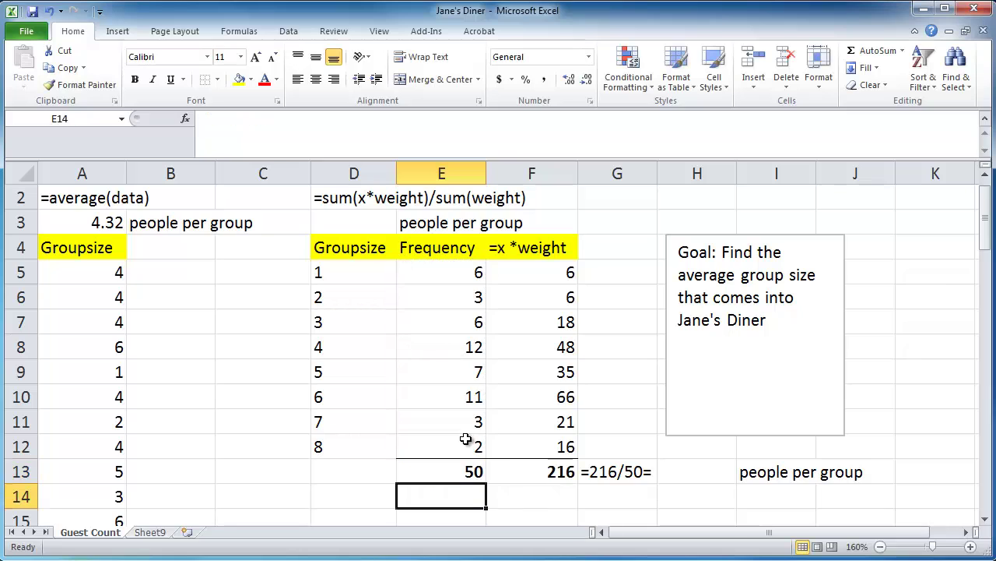
Step: Enter =F13/E13 in H13 so 216 divided by 50 shows 4.32
{"action": "left_click", "coordinate": [685, 467]}
{"action": "type", "text": "="}
{"action": "key", "text": "Left"}
{"action": "key", "text": "Left"}
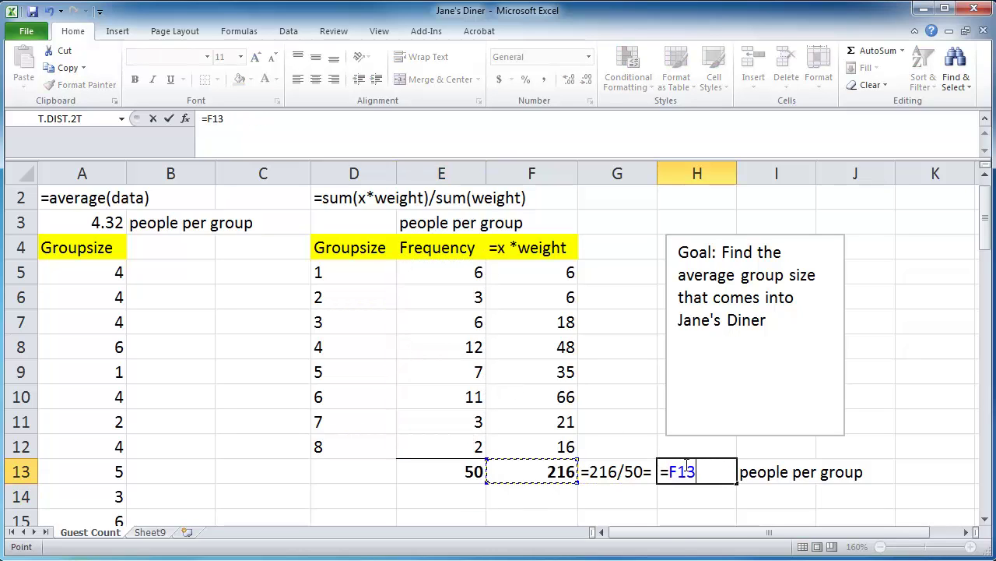
{"action": "type", "text": "/"}
{"action": "key", "text": "Left"}
{"action": "key", "text": "Left"}
{"action": "key", "text": "Left"}
{"action": "key", "text": "Return"}
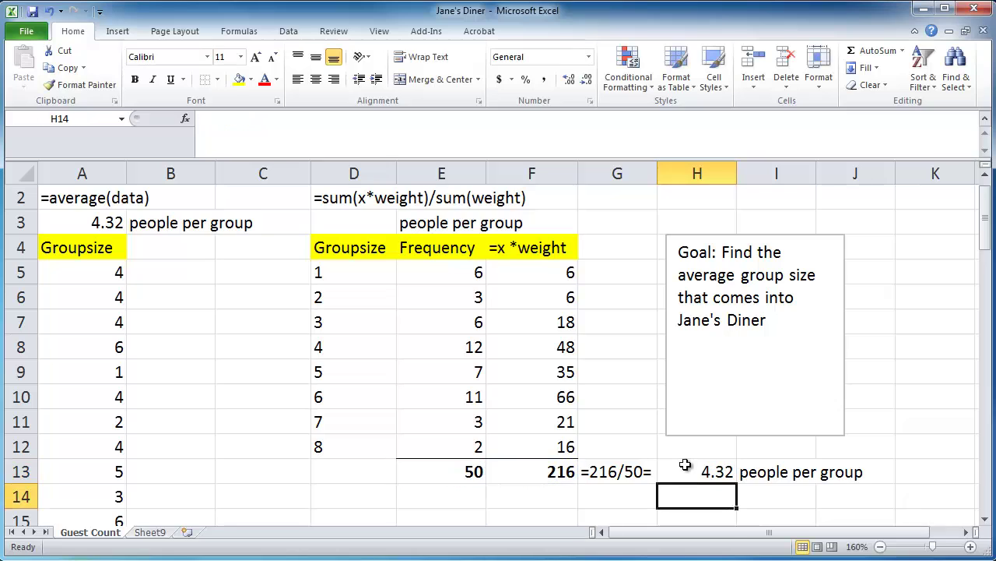
{"action": "scroll", "coordinate": [690, 423], "scroll_direction": "up", "scroll_amount": 1}
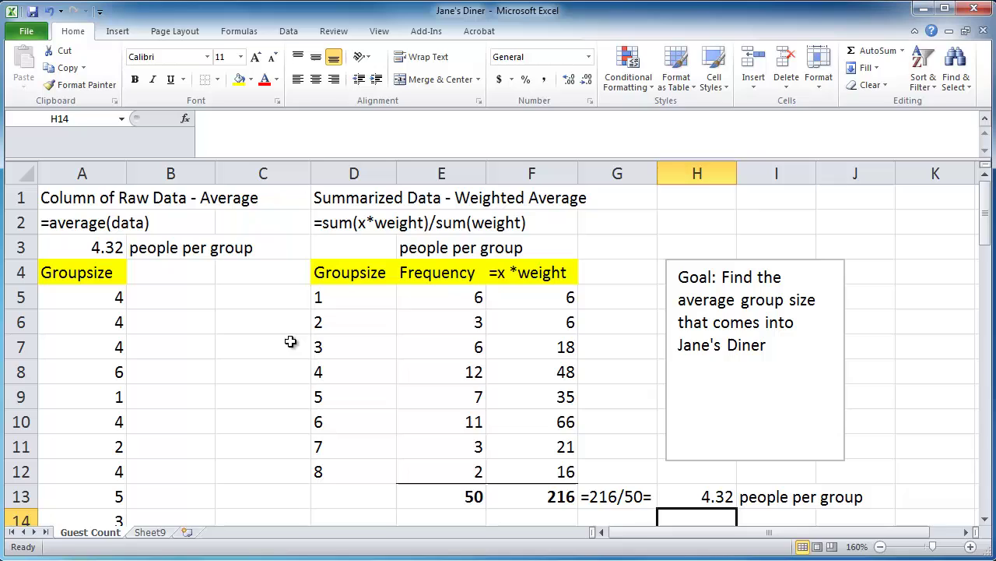
{"action": "left_click", "coordinate": [272, 341]}
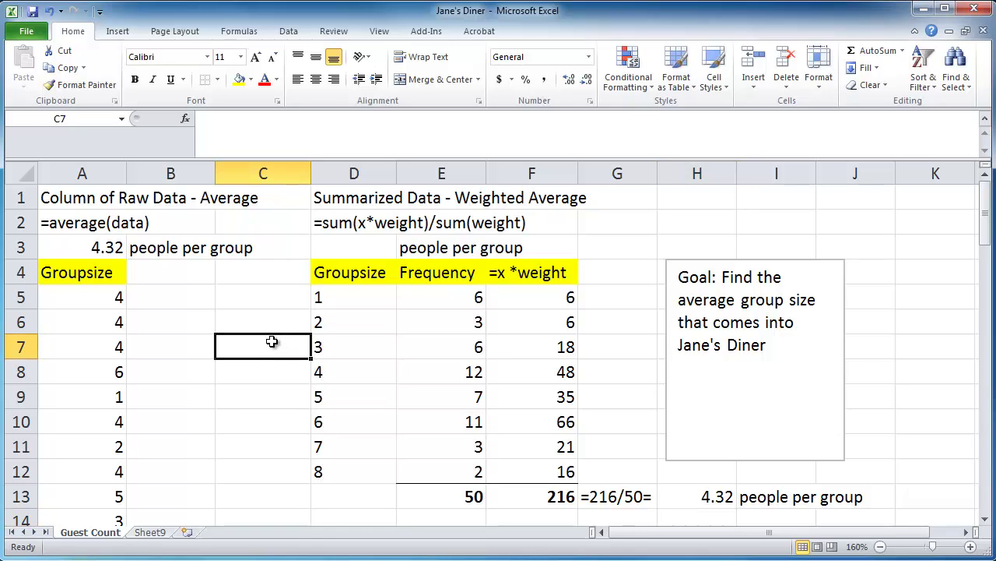